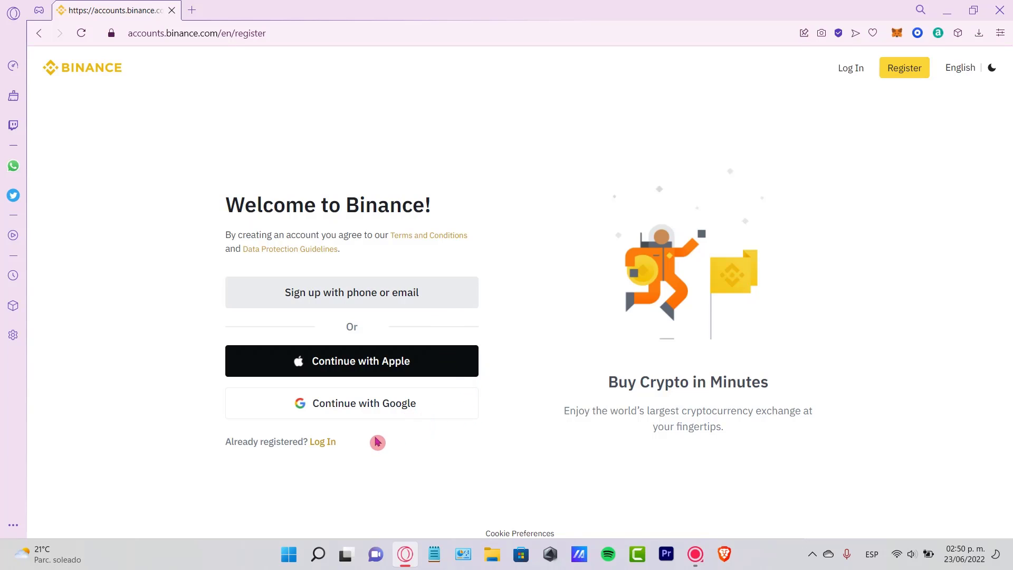
# Step: Start the phone-or-email sign-up and confirm Mexico as the country of residence
pyautogui.click(332, 296)
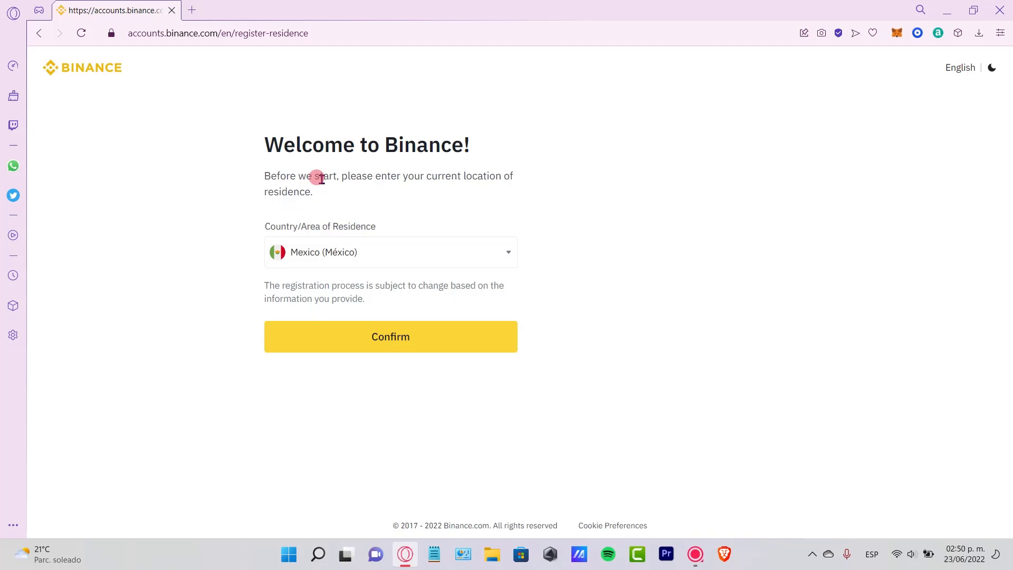
pyautogui.click(348, 256)
pyautogui.scroll(-20, 589, 269)
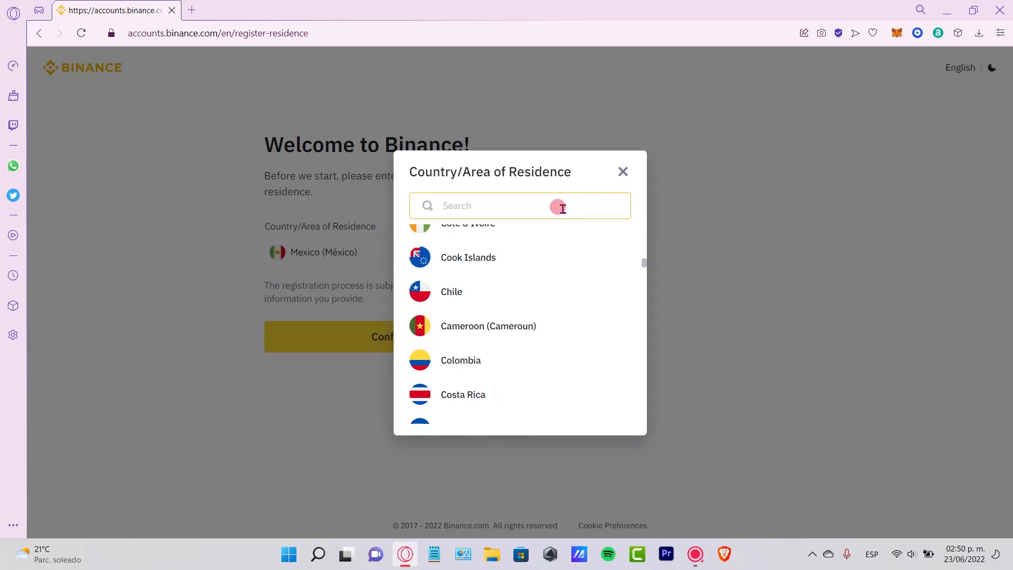
pyautogui.click(622, 171)
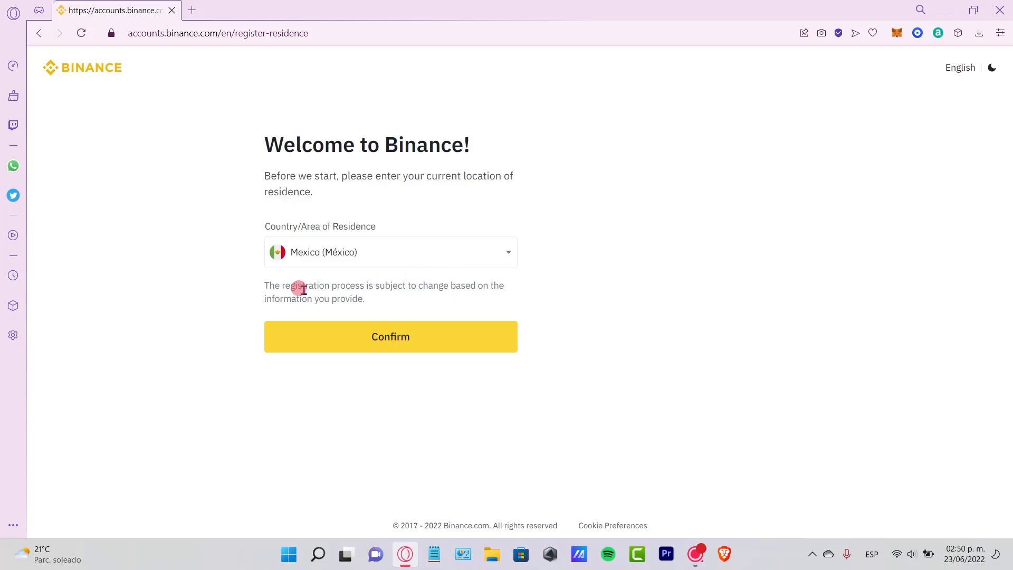
pyautogui.moveTo(314, 298); pyautogui.dragTo(390, 289)
pyautogui.click(389, 335)
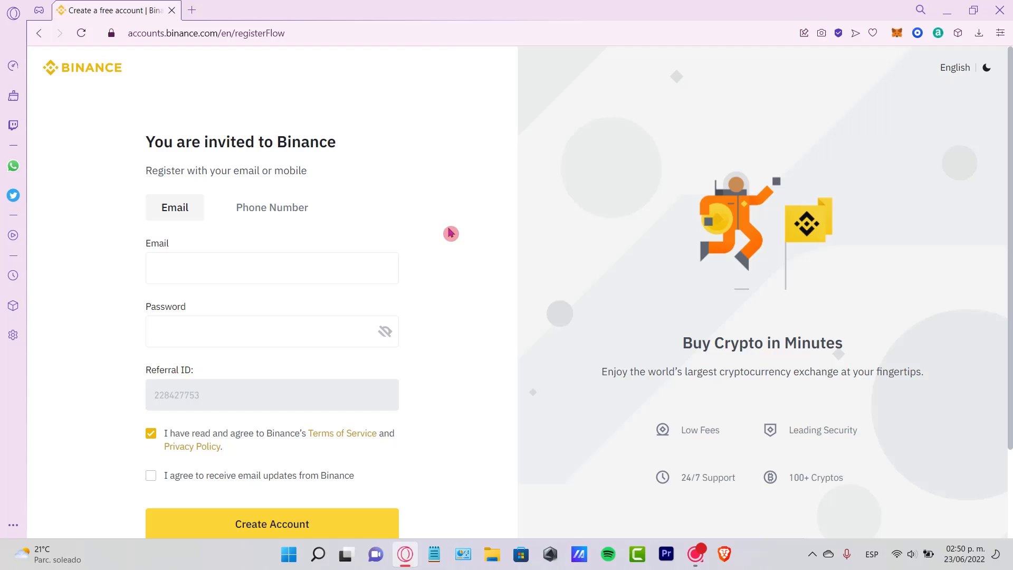
# Step: Enter the new account's email and password, then complete the security slider puzzle
pyautogui.click(277, 259)
pyautogui.click(301, 325)
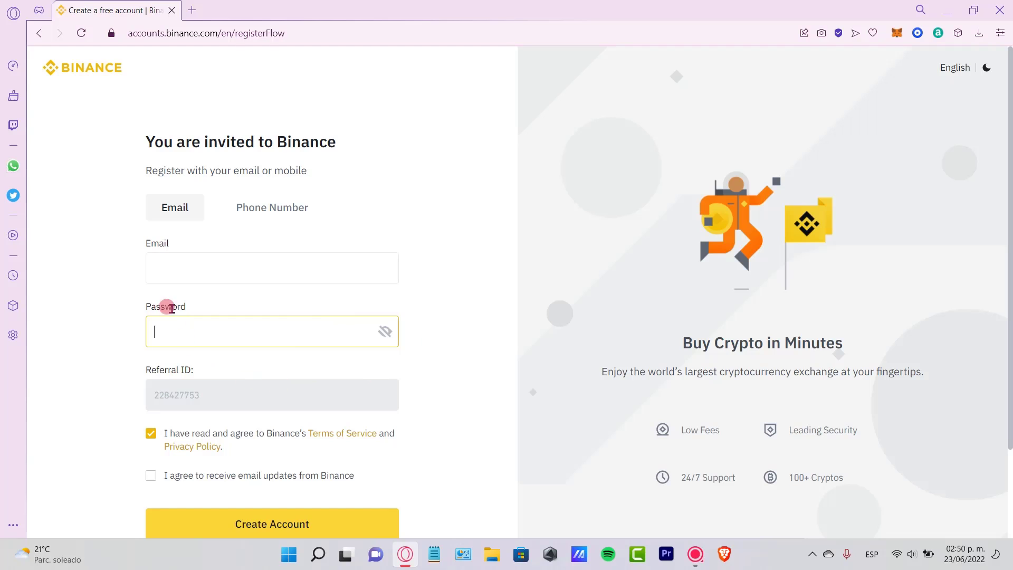
pyautogui.click(188, 263)
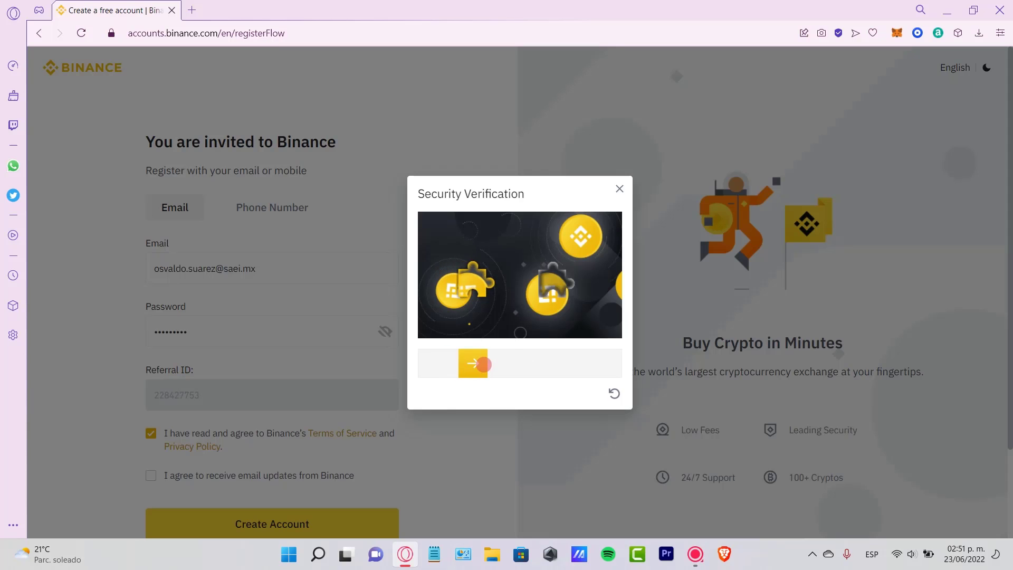
pyautogui.moveTo(481, 364); pyautogui.dragTo(573, 383)
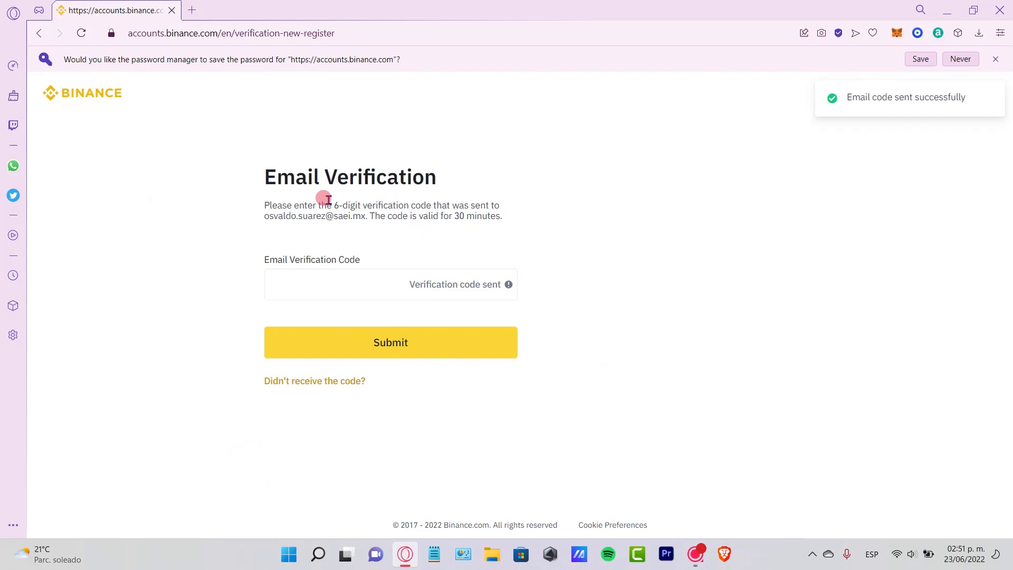
# Step: Fill in the Email Verification Code field with the 6-digit code sent to the inbox
pyautogui.moveTo(321, 203); pyautogui.dragTo(453, 206)
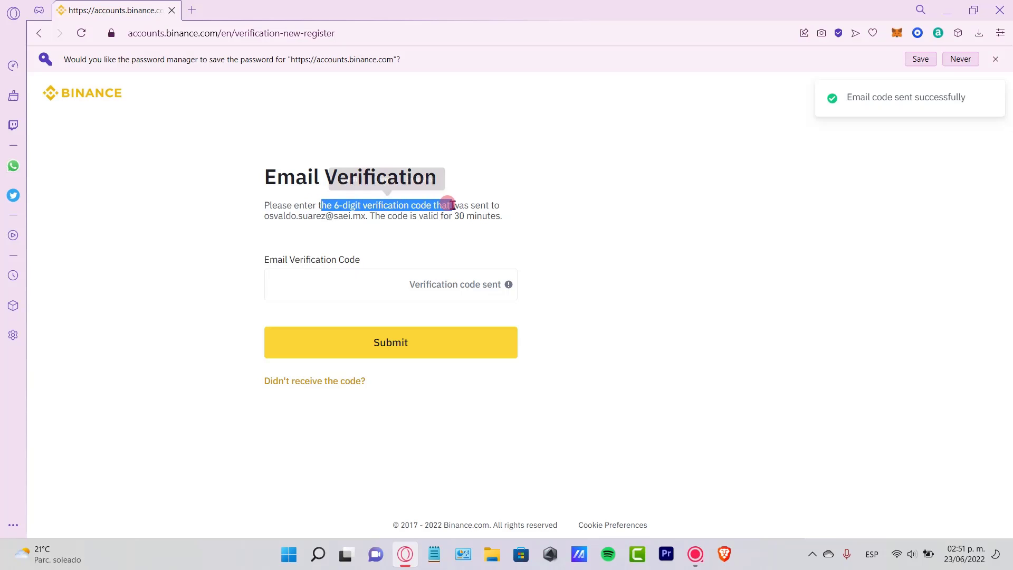
pyautogui.click(517, 218)
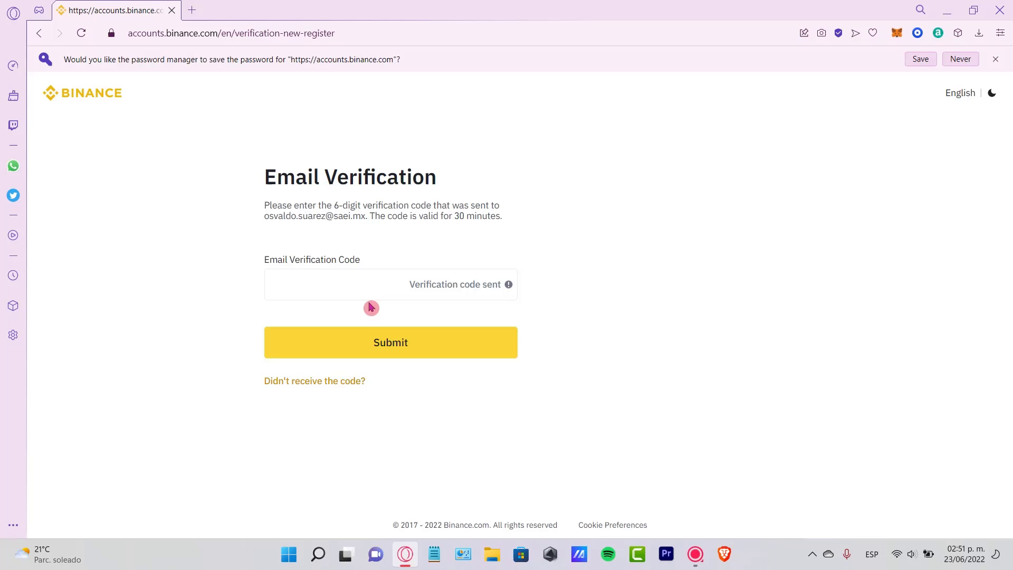
pyautogui.click(333, 281)
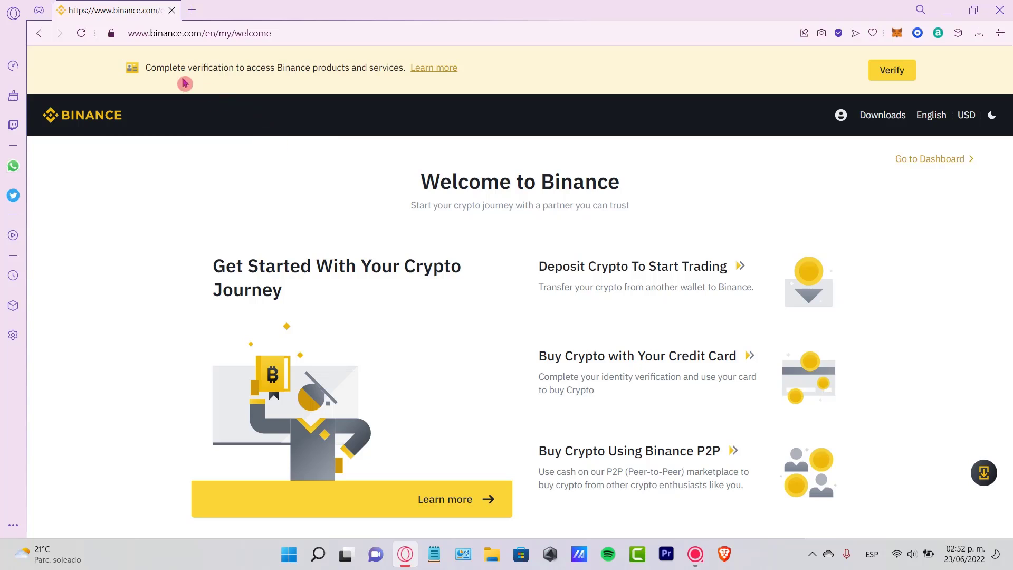
# Step: Go to identity verification and accept Mexico as the residential country
pyautogui.moveTo(156, 67); pyautogui.dragTo(404, 78)
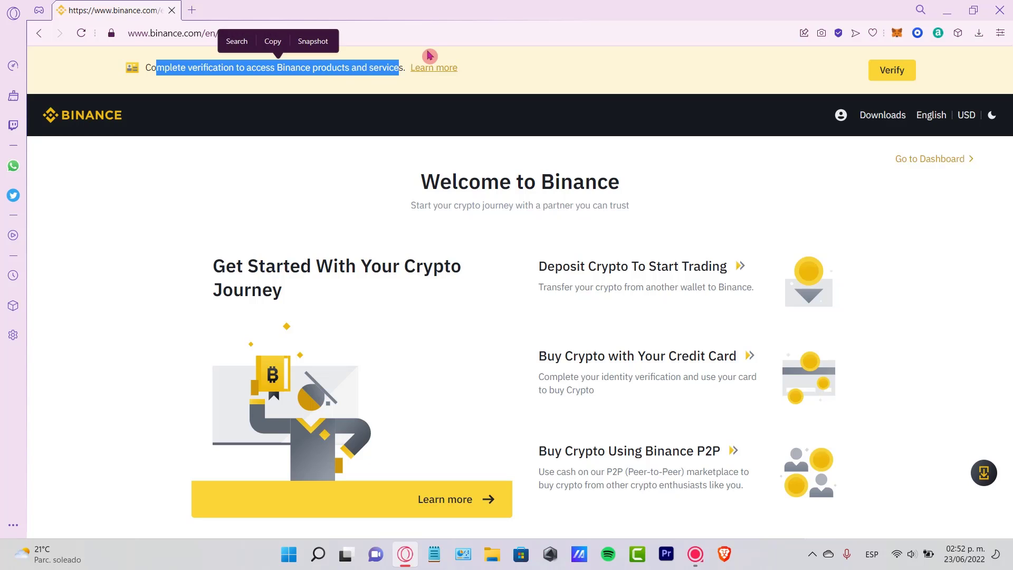
pyautogui.click(892, 70)
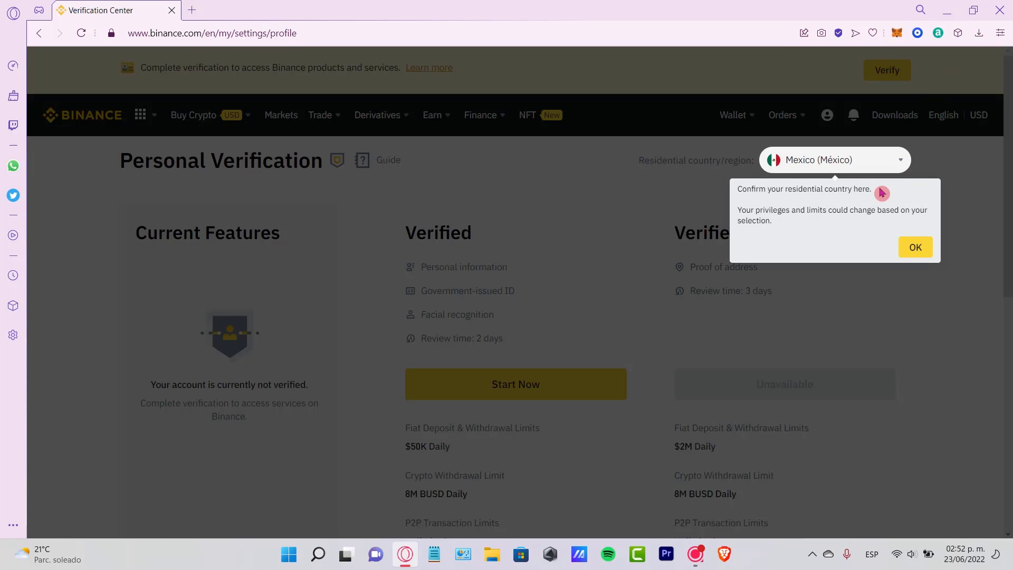
pyautogui.moveTo(785, 189); pyautogui.dragTo(878, 199)
pyautogui.click(915, 246)
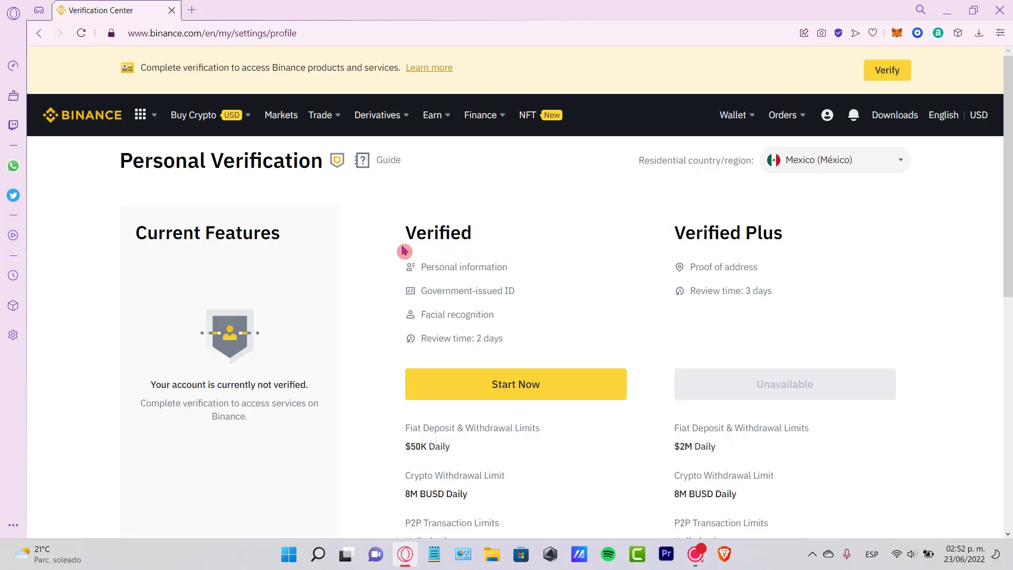
# Step: Review the Verified level's limits, such as the $50K daily deposit, and start its application
pyautogui.scroll(-3, 604, 258)
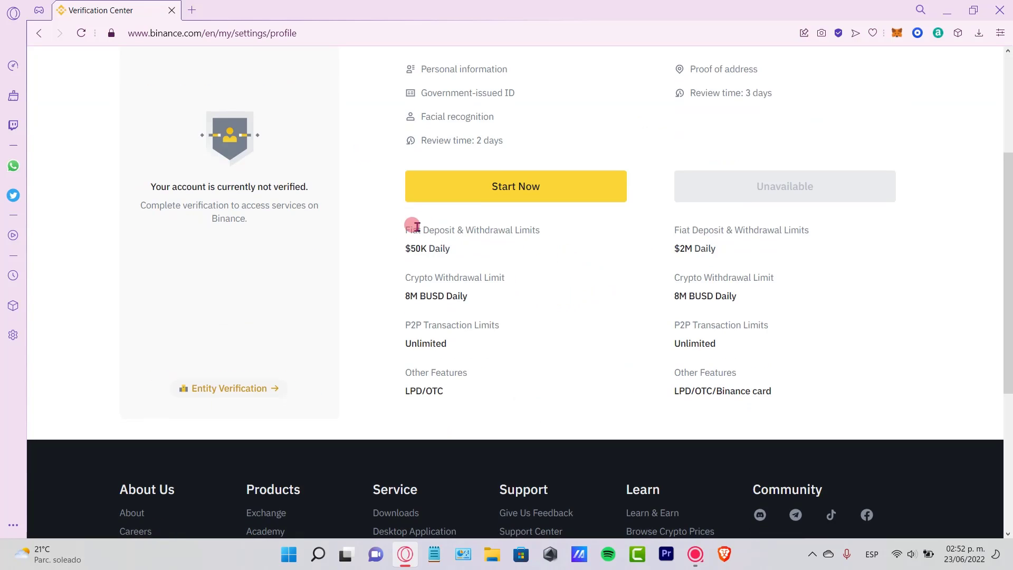
pyautogui.moveTo(417, 228); pyautogui.dragTo(543, 228)
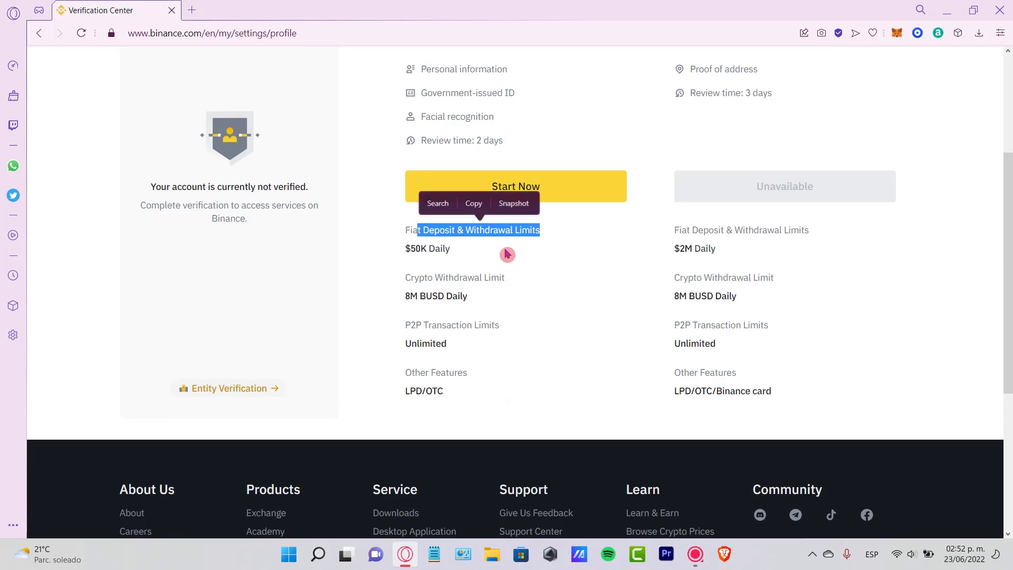
pyautogui.click(452, 252)
pyautogui.moveTo(408, 247); pyautogui.dragTo(462, 264)
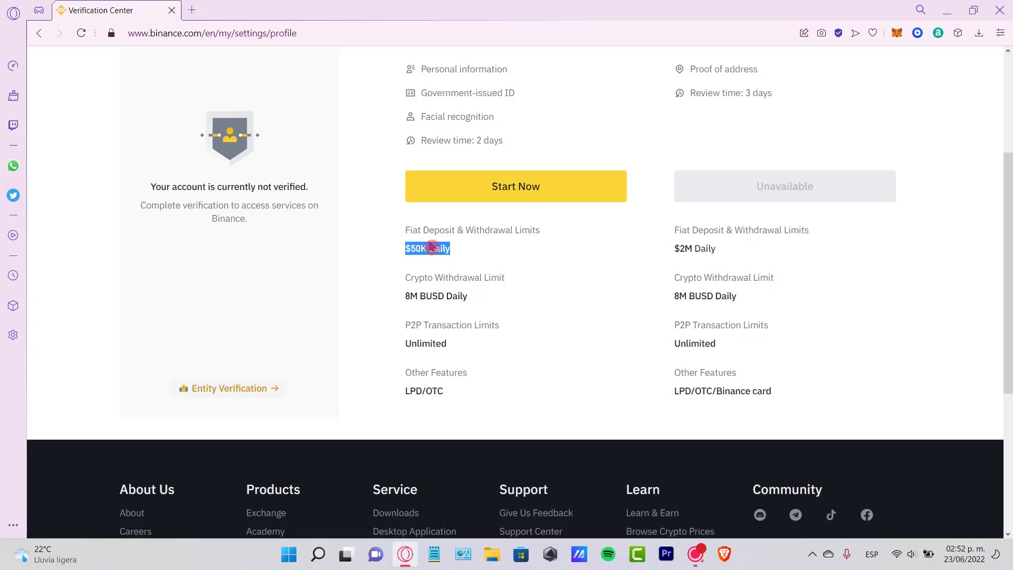
pyautogui.click(491, 276)
pyautogui.scroll(4, 501, 316)
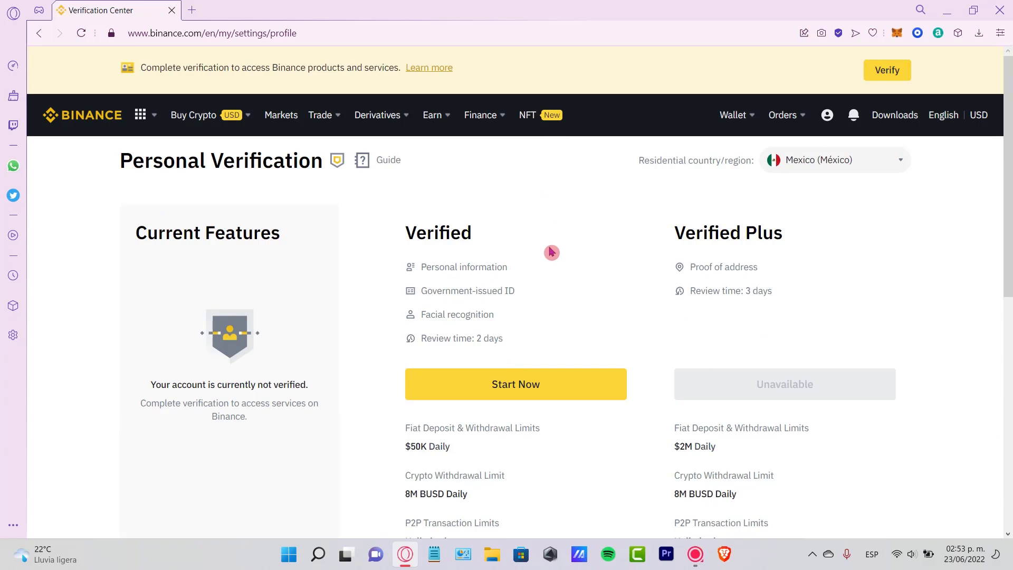
pyautogui.click(487, 377)
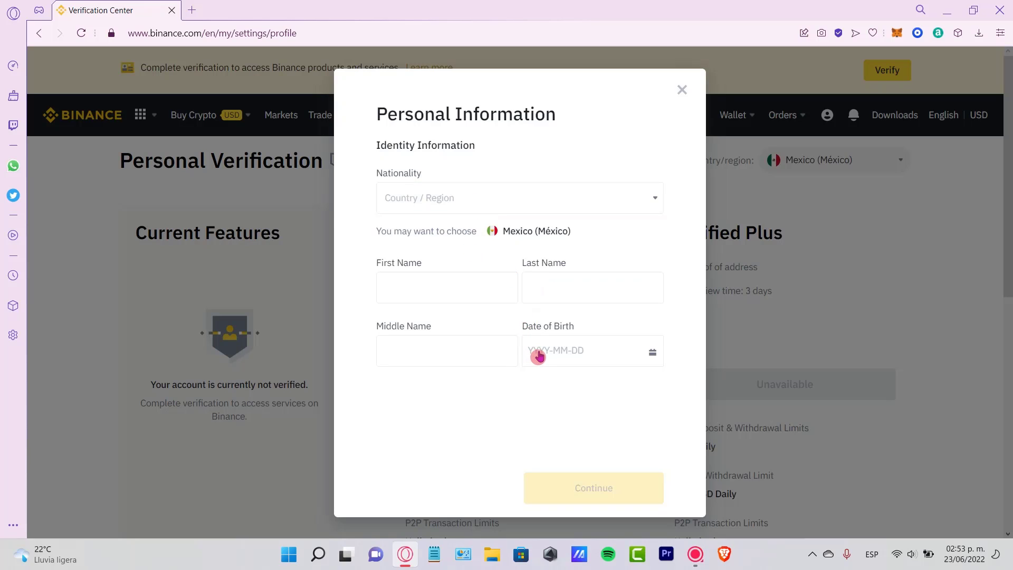
# Step: Continue past personal details, then enter the residential address, postal code and city and submit
pyautogui.click(508, 232)
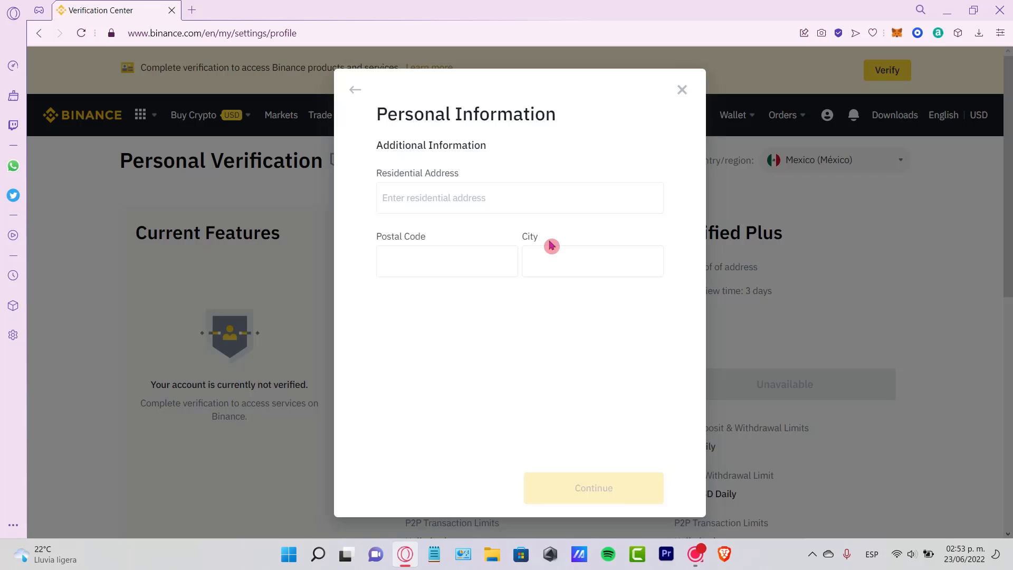
pyautogui.click(413, 203)
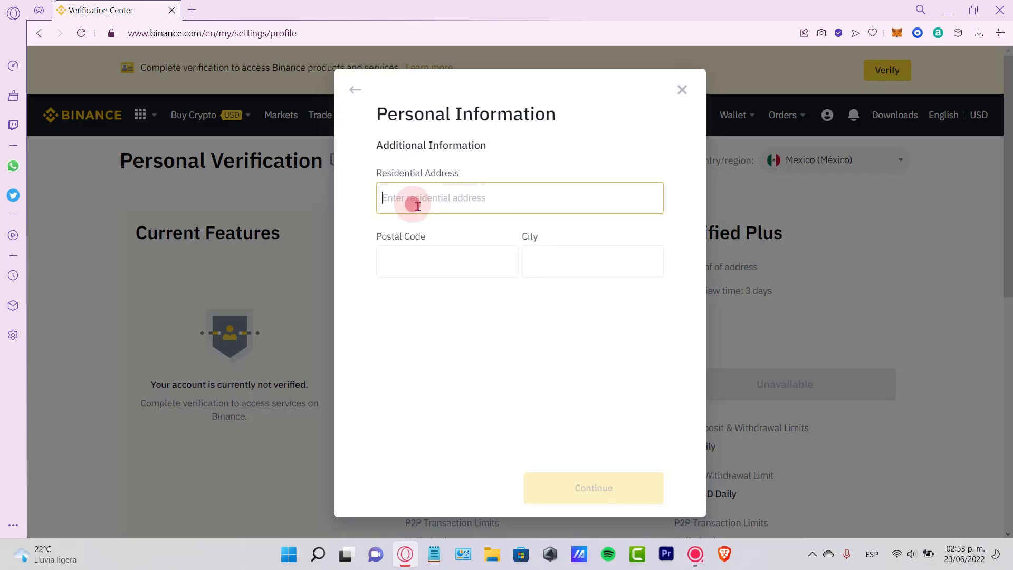
pyautogui.click(413, 260)
pyautogui.click(564, 264)
pyautogui.click(490, 204)
pyautogui.click(635, 480)
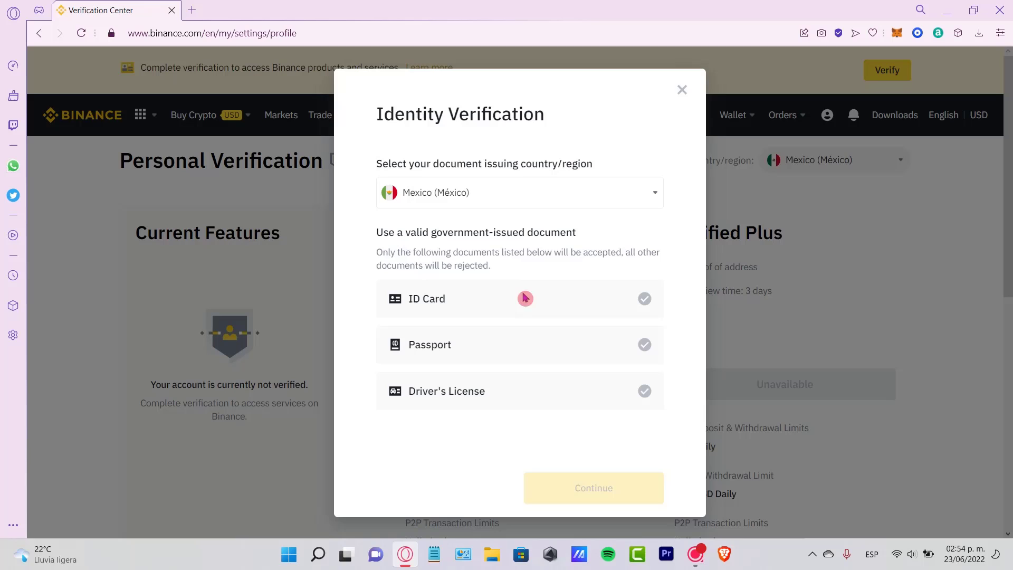
# Step: Choose ID Card as the document, reach the ID card upload page, then exit verification
pyautogui.click(631, 308)
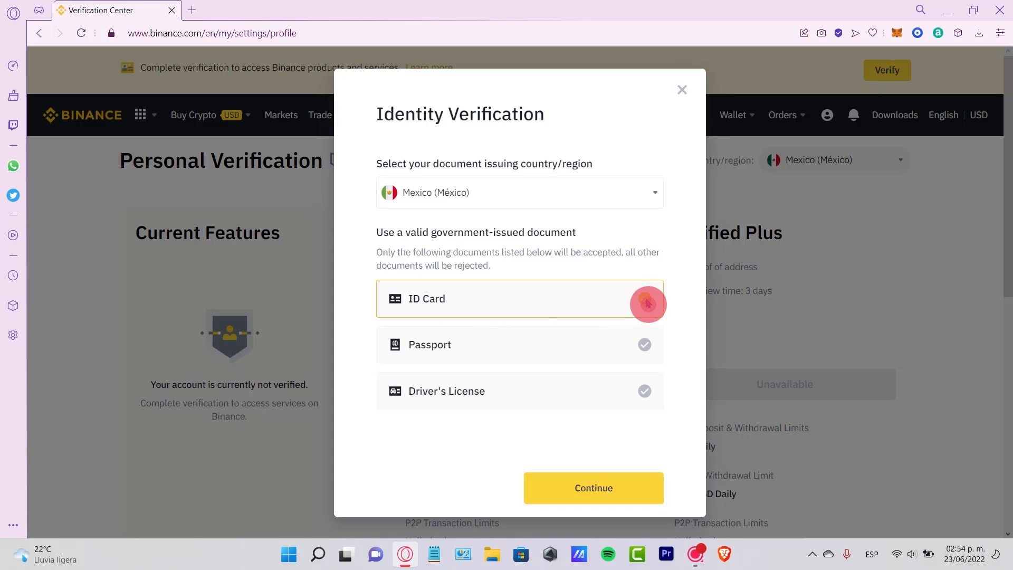
pyautogui.press('Return')
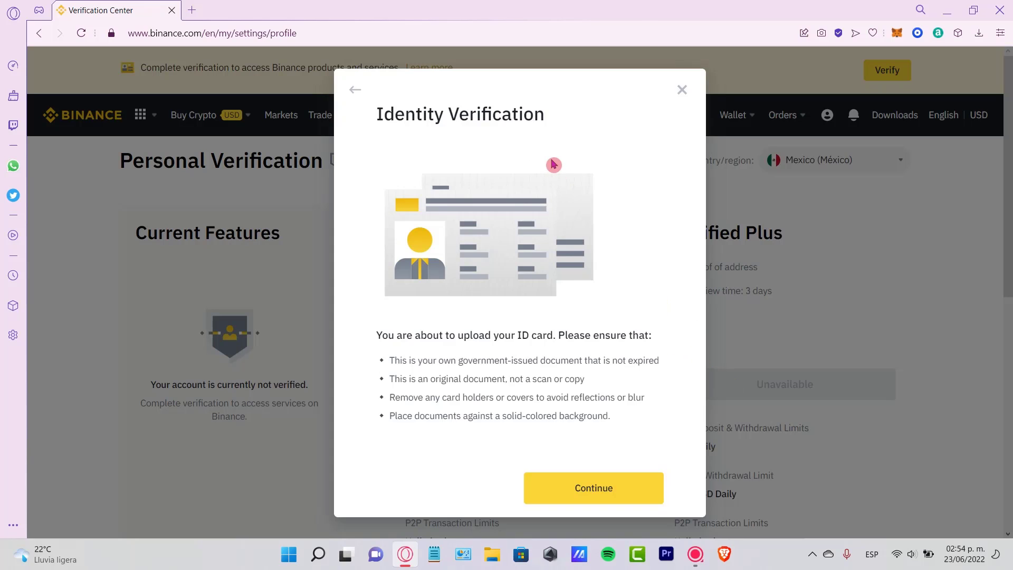
pyautogui.click(579, 487)
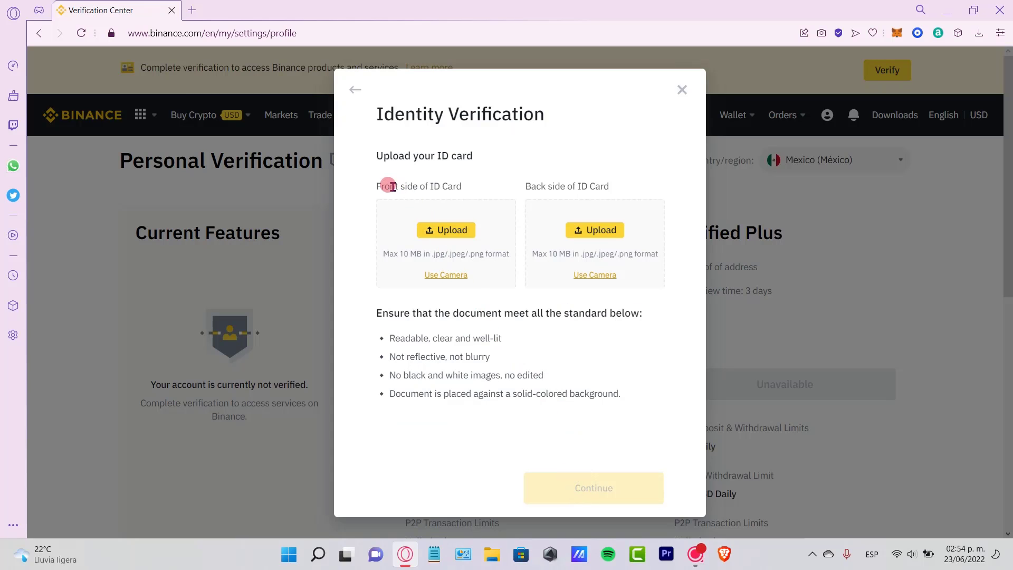
pyautogui.moveTo(378, 186); pyautogui.dragTo(427, 186)
pyautogui.moveTo(526, 186); pyautogui.dragTo(611, 190)
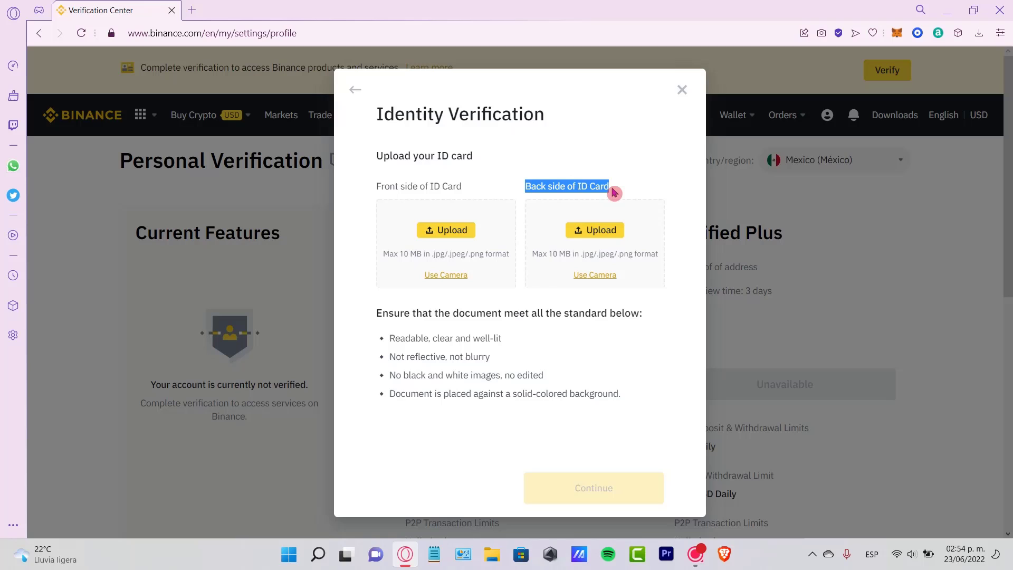
pyautogui.click(548, 302)
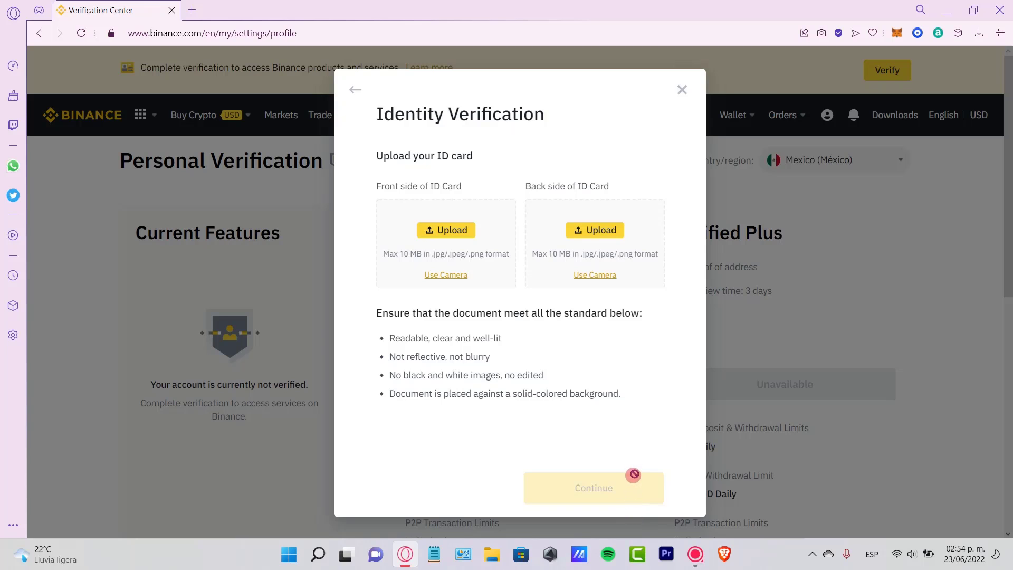
pyautogui.click(682, 89)
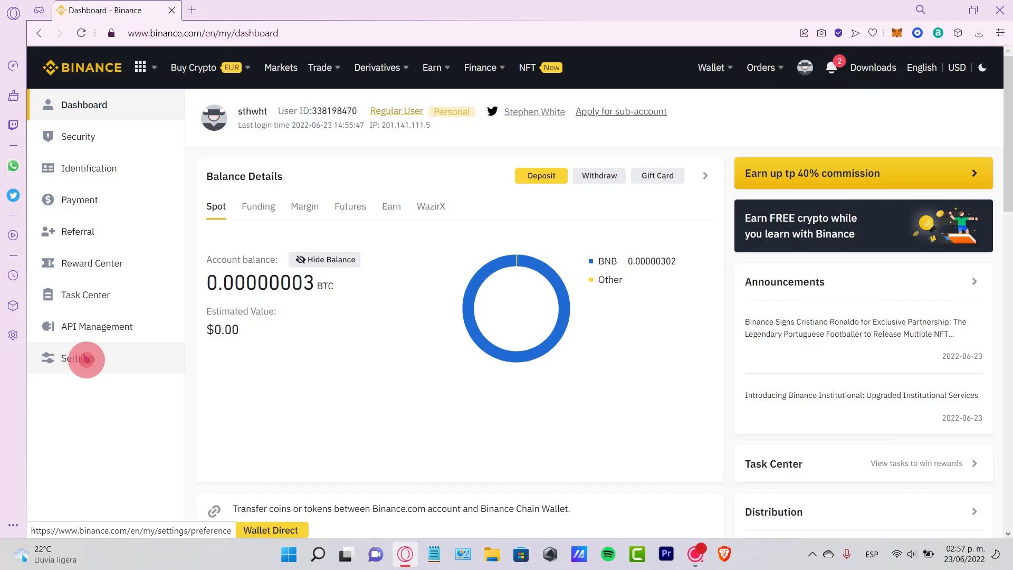
# Step: Open the Settings page and show the verified Regular User status beside the profile avatar
pyautogui.click(85, 358)
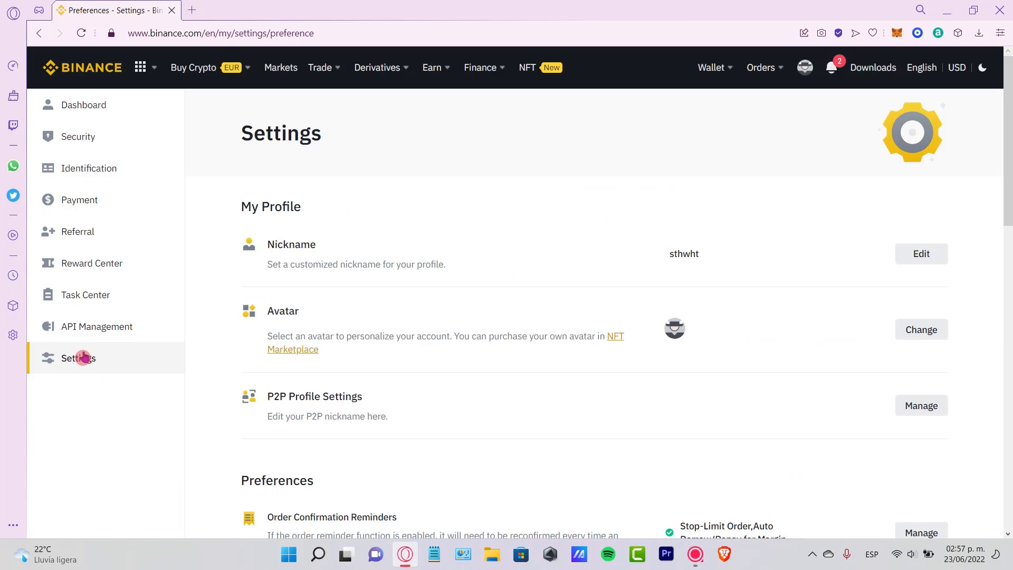
pyautogui.click(106, 114)
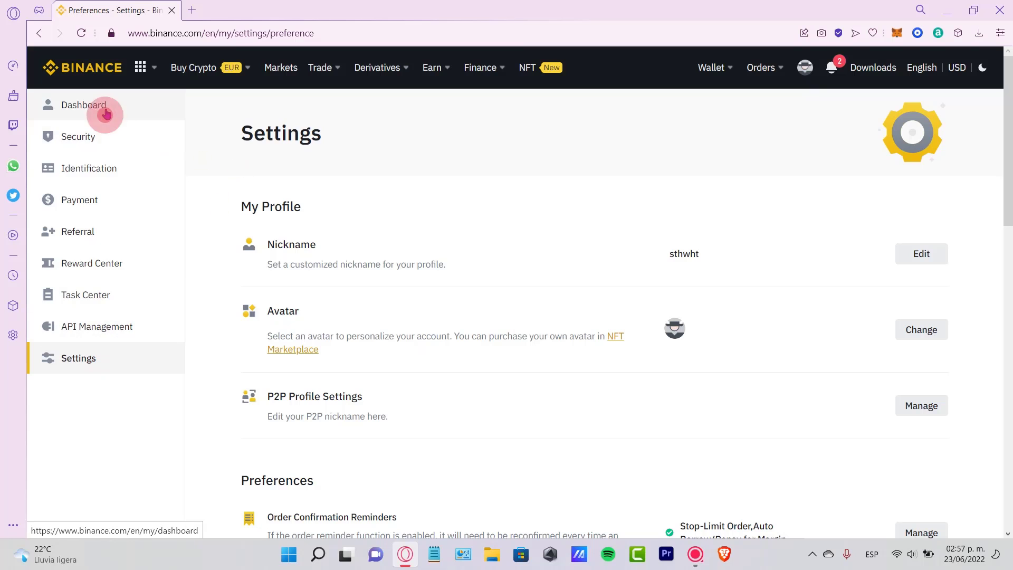
pyautogui.click(54, 363)
pyautogui.moveTo(807, 71)
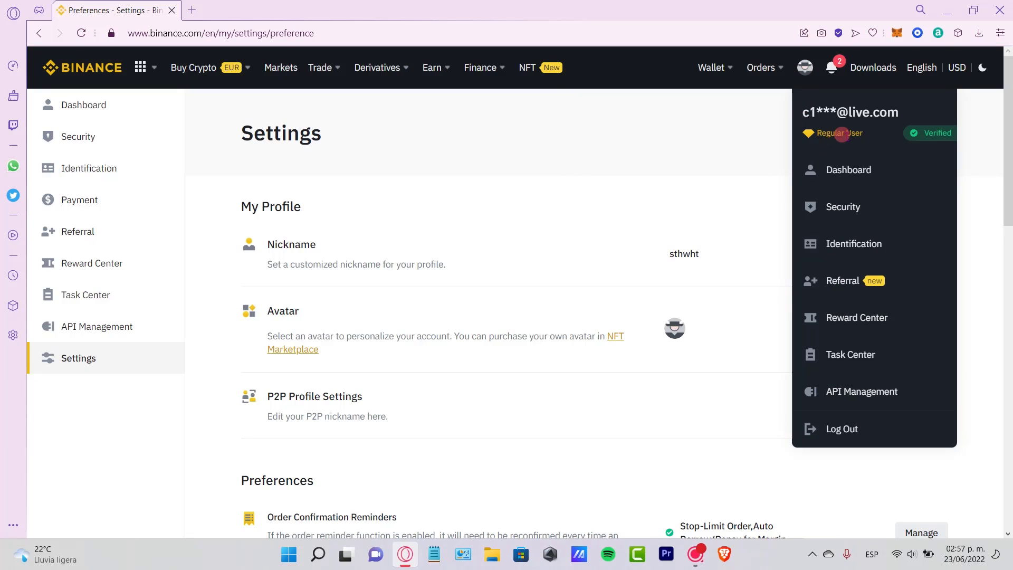
pyautogui.moveTo(851, 133); pyautogui.dragTo(807, 133)
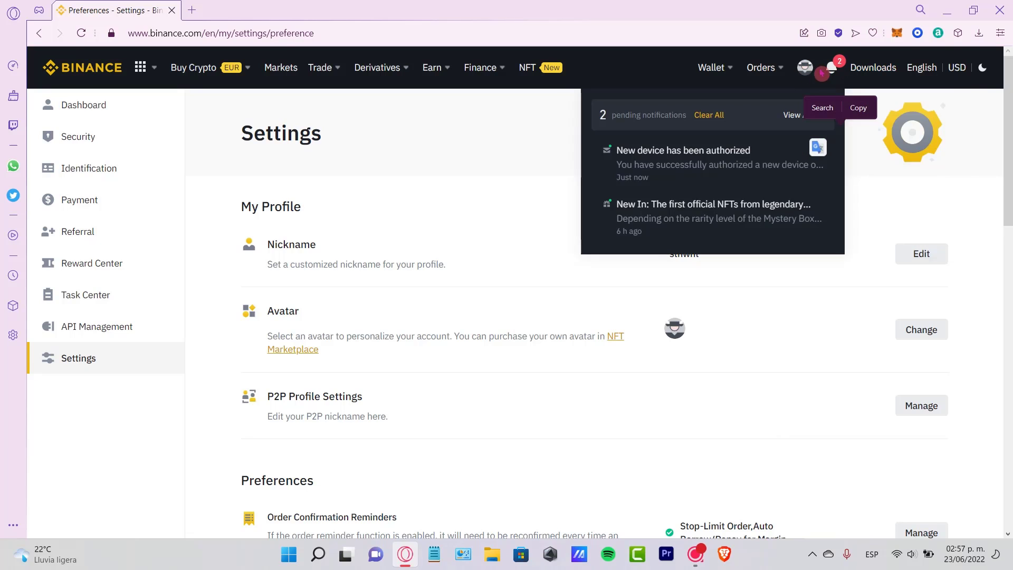
pyautogui.moveTo(800, 58)
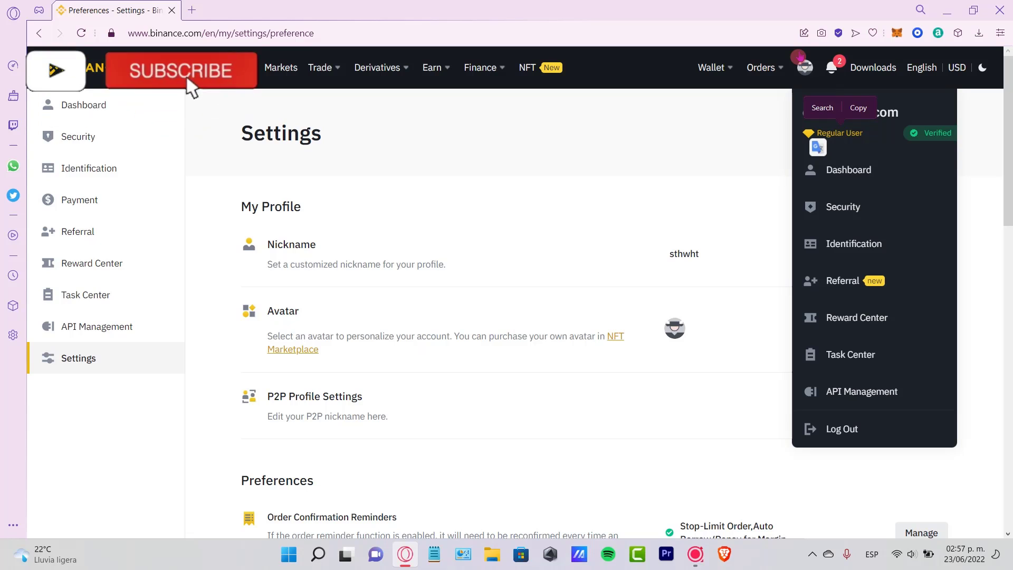